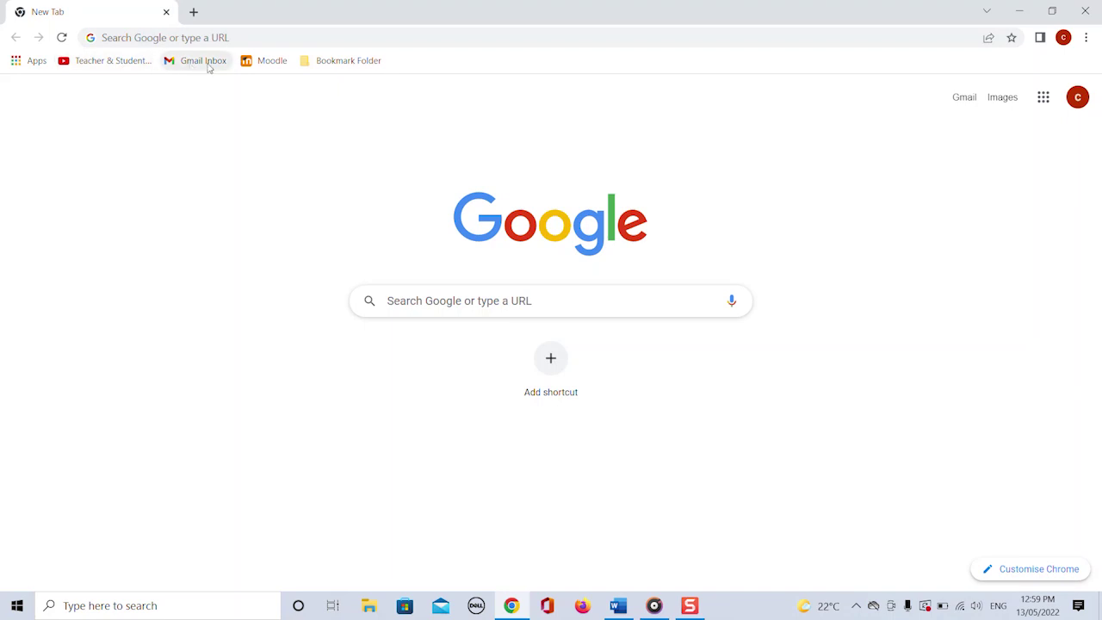
# Check which bookmarks are stored inside Bookmark Folder on the bookmarks bar
pyautogui.click(332, 61)
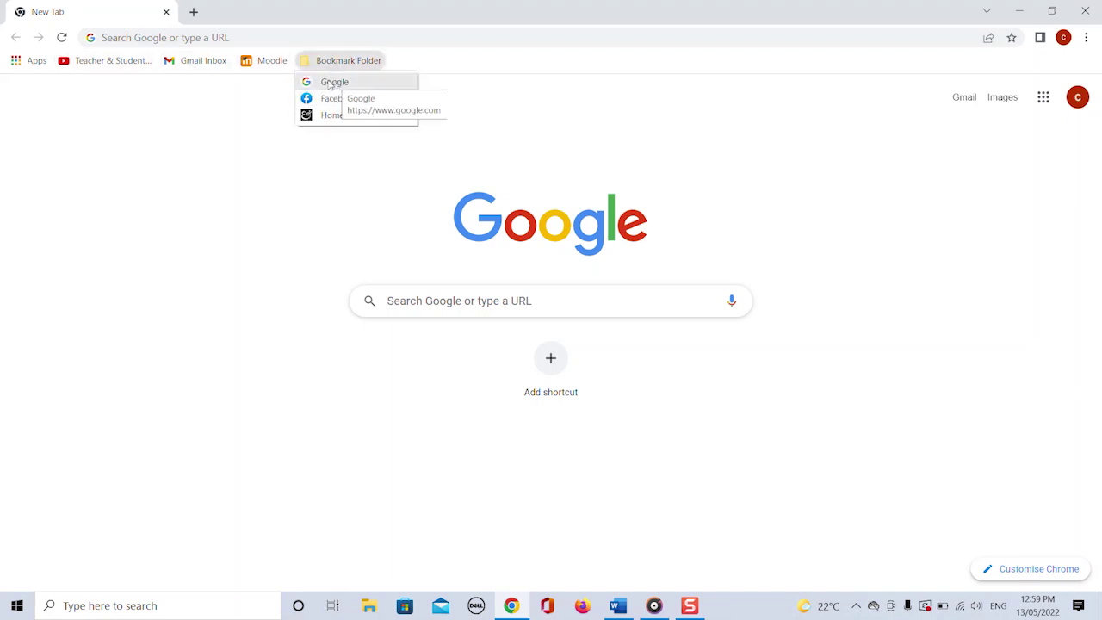
pyautogui.click(251, 115)
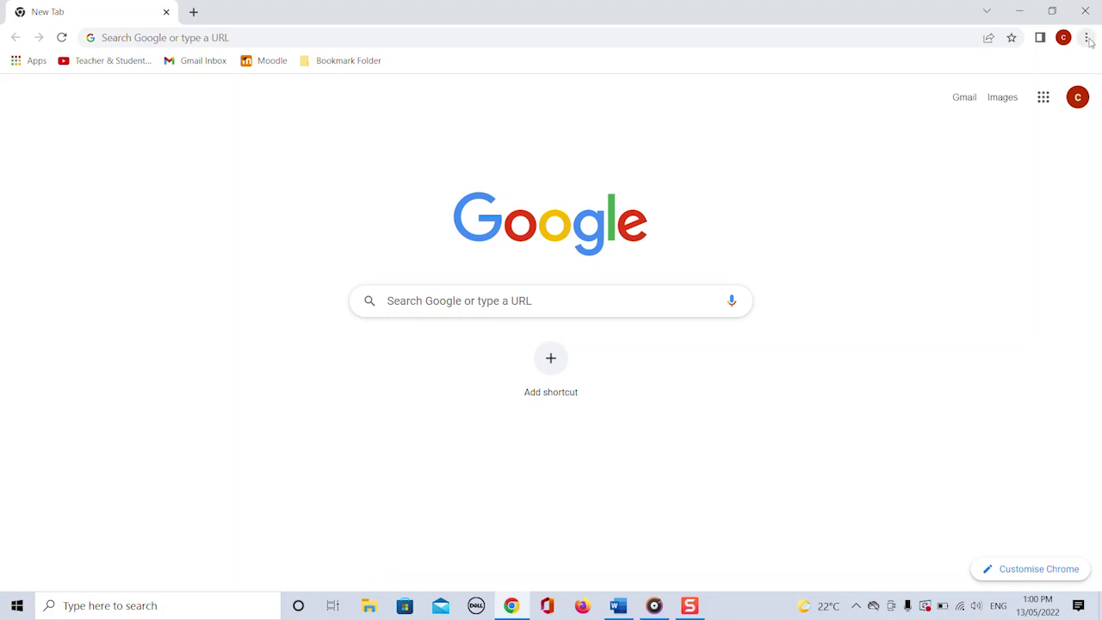
# Open the Bookmark manager to show the bookmarks saved on the bookmarks bar
pyautogui.click(1087, 38)
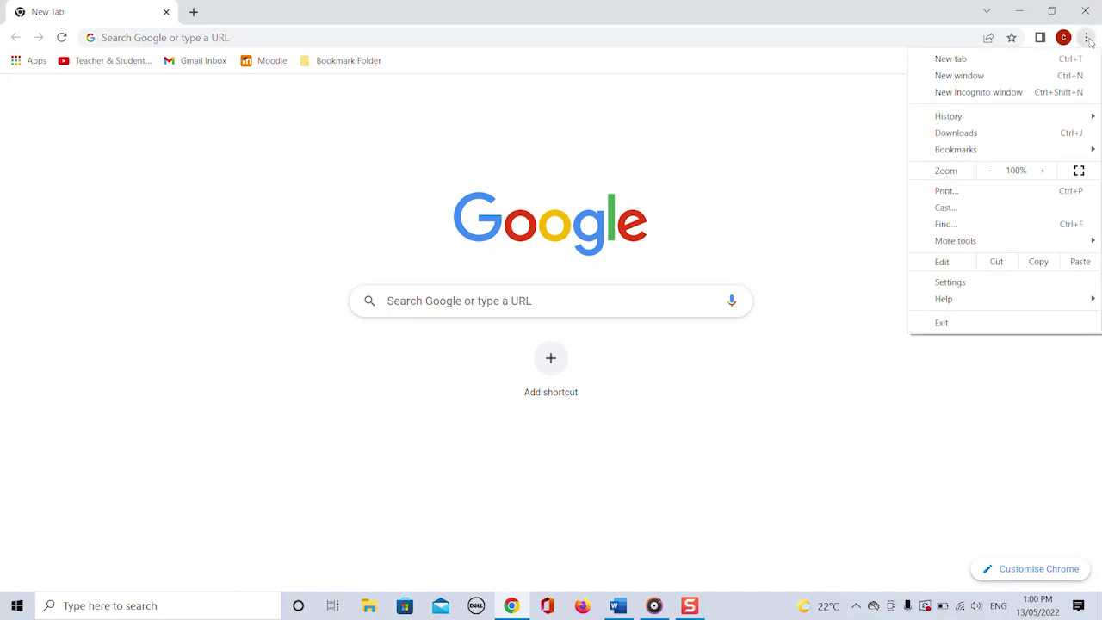
pyautogui.moveTo(990, 149)
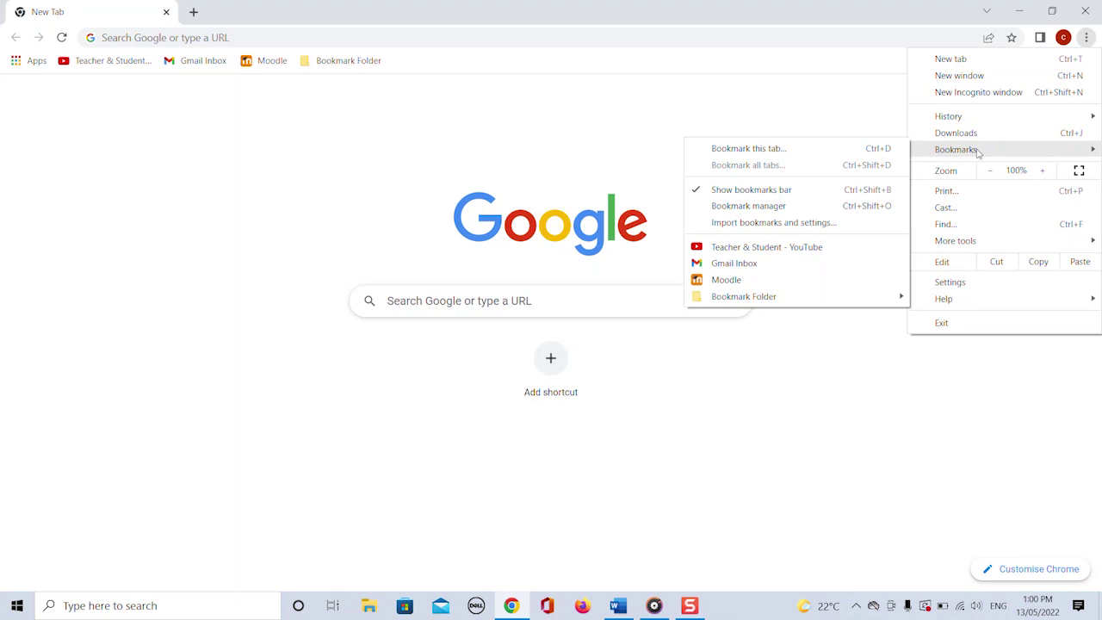
pyautogui.click(779, 209)
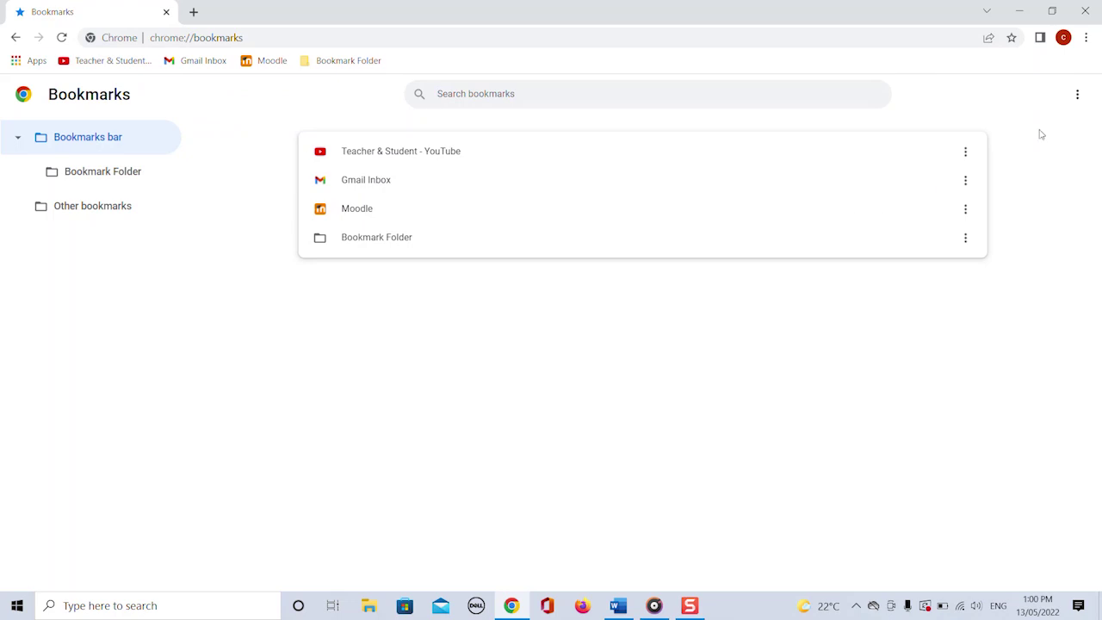
# Export all bookmarks to the Desktop as the HTML document bookmarks_13_05_2022
pyautogui.click(1078, 97)
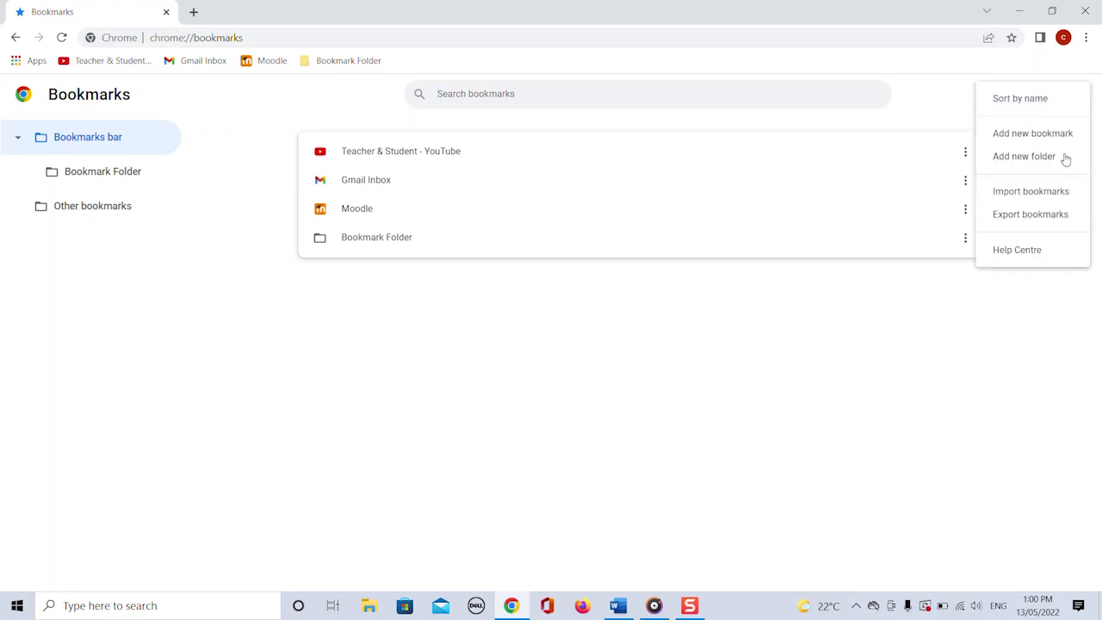
pyautogui.click(1030, 214)
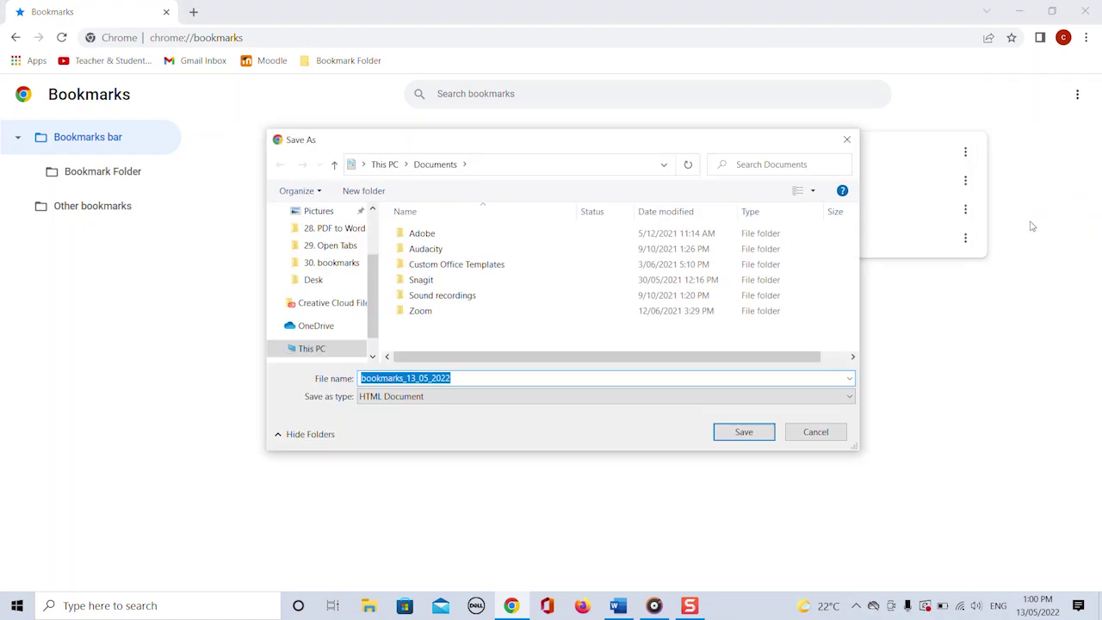
pyautogui.moveTo(580, 144); pyautogui.dragTo(590, 147)
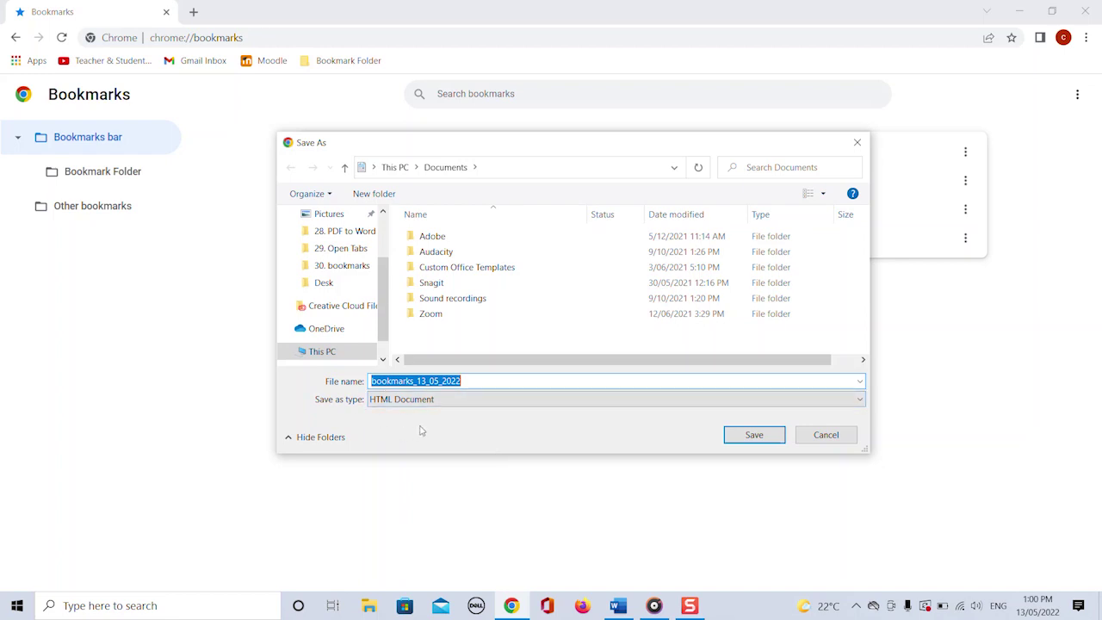
pyautogui.moveTo(386, 339); pyautogui.dragTo(387, 299)
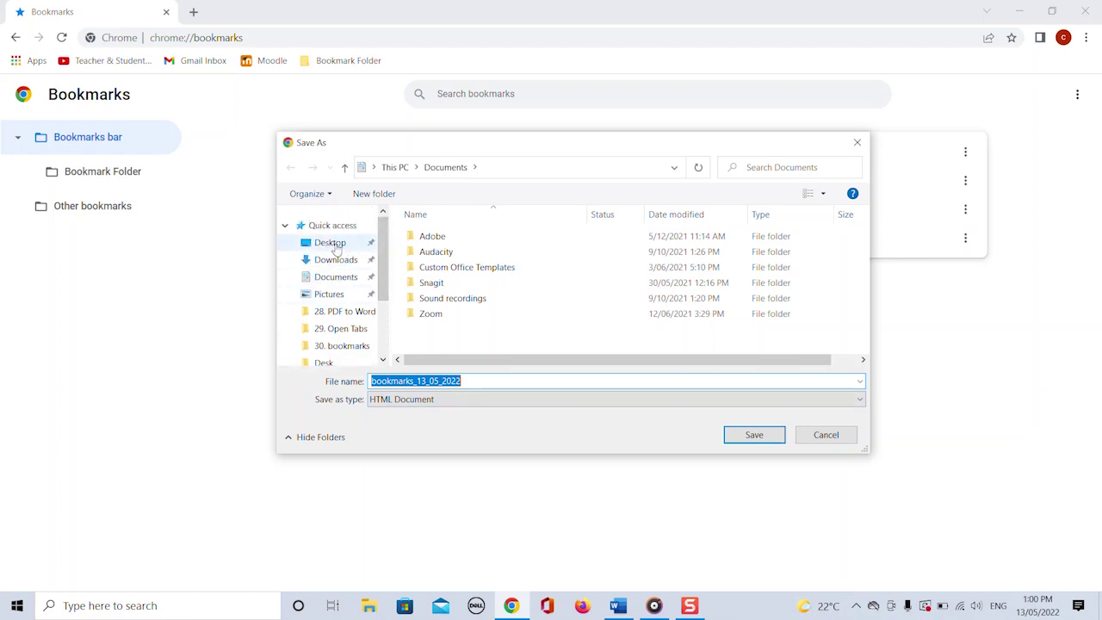
pyautogui.click(335, 248)
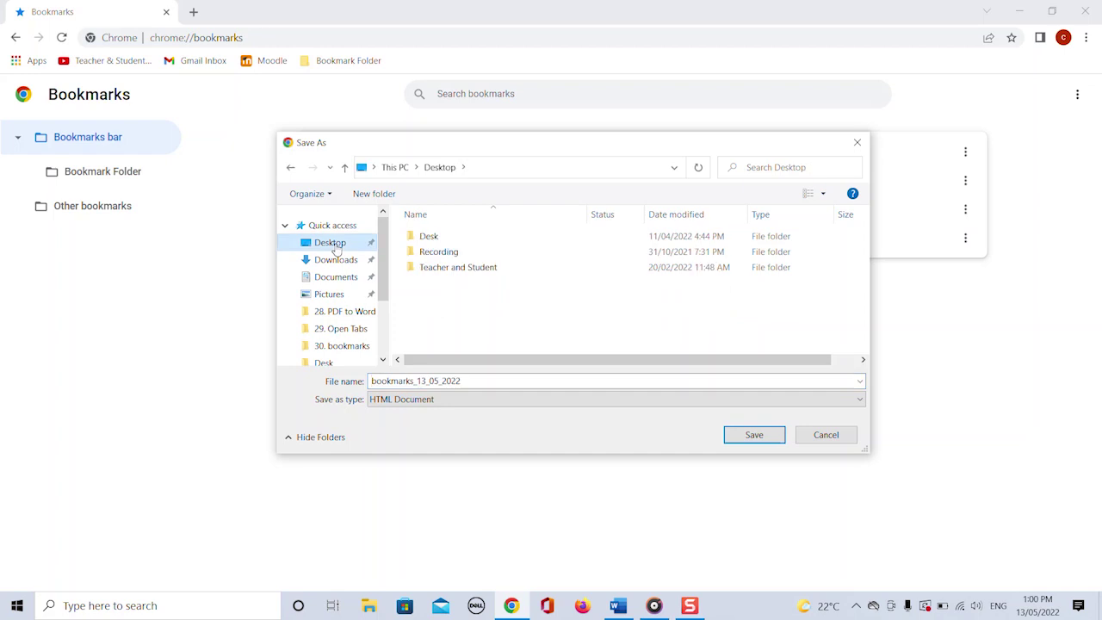
pyautogui.click(745, 441)
pyautogui.click(743, 439)
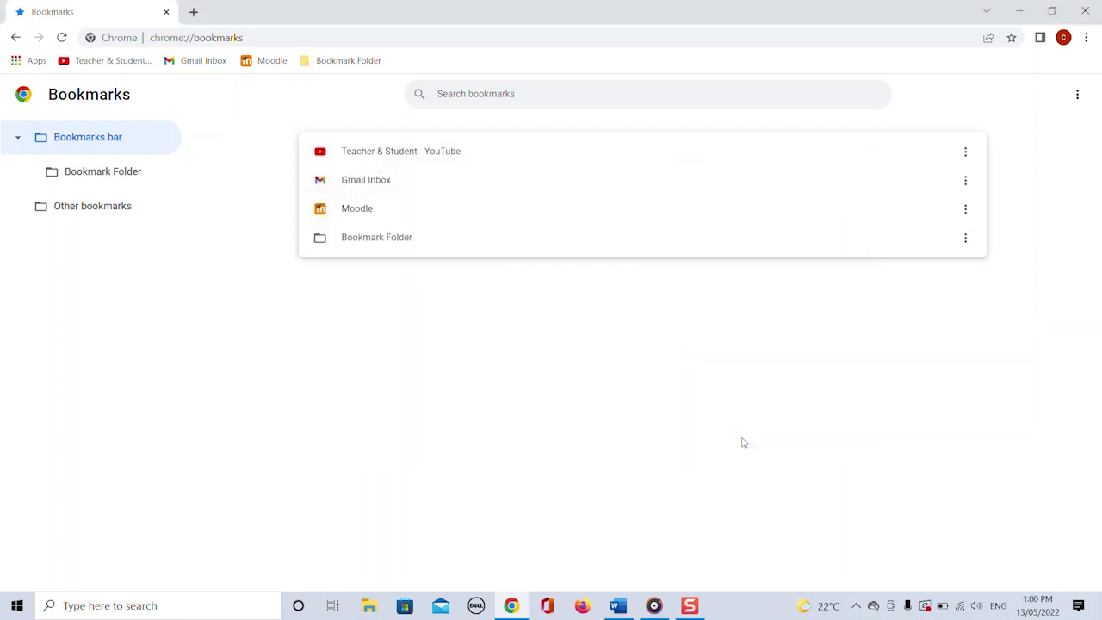
# Restore the browser window to a smaller size to uncover the desktop, and select the exported bookmarks_13_05_2022 file
pyautogui.click(1051, 11)
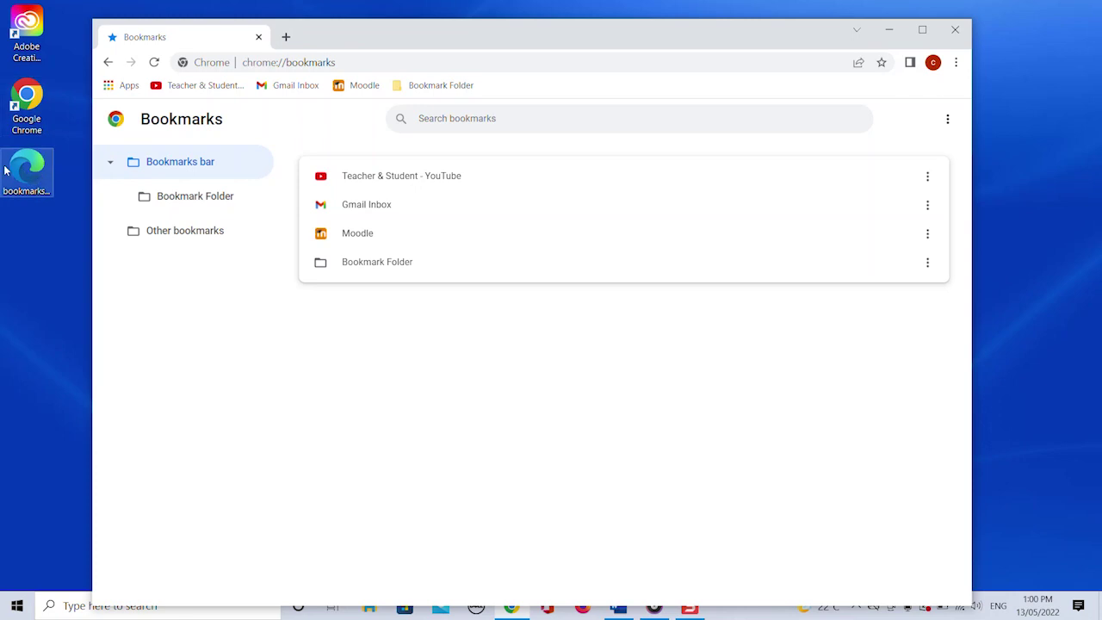
pyautogui.click(39, 187)
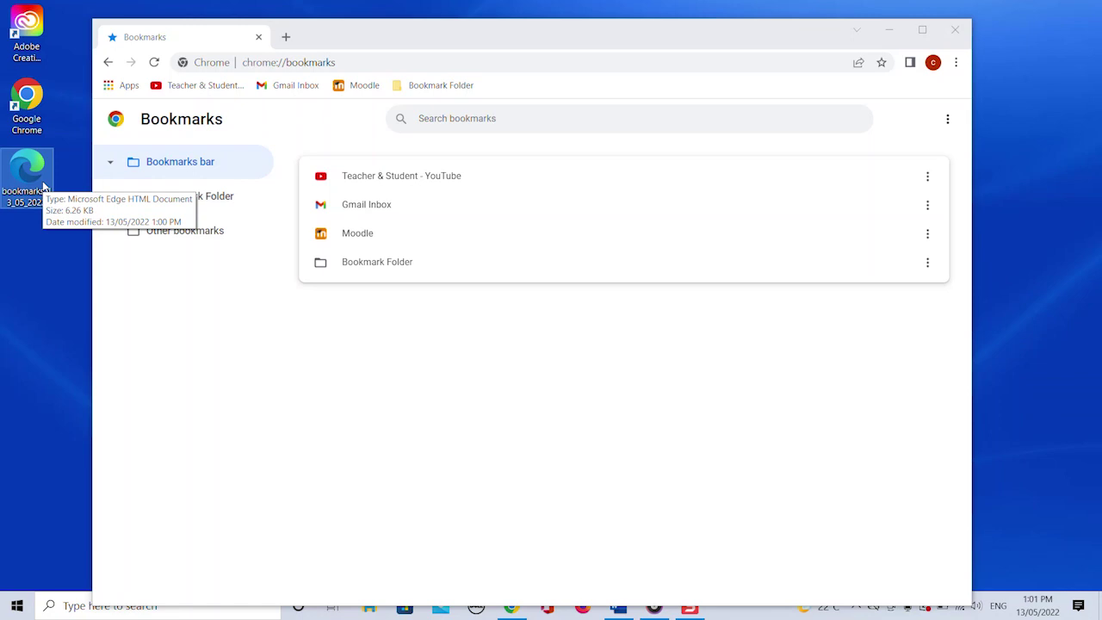
pyautogui.moveTo(42, 186); pyautogui.dragTo(297, 128)
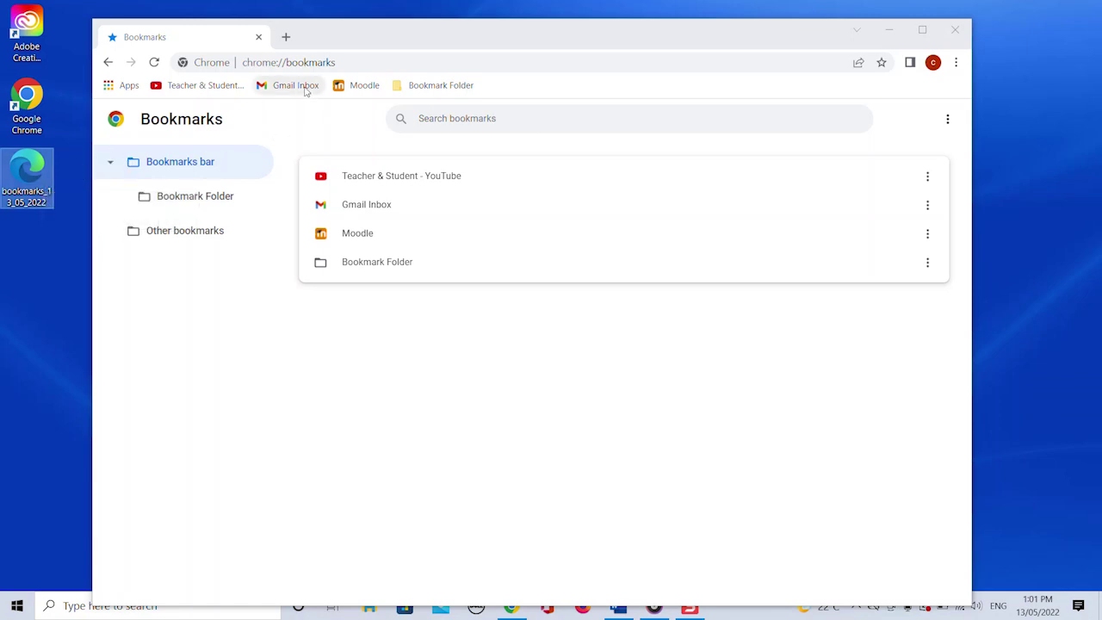
# Open the Gmail Inbox bookmark, and move and widen the browser window while keeping the desktop files uncovered
pyautogui.click(305, 89)
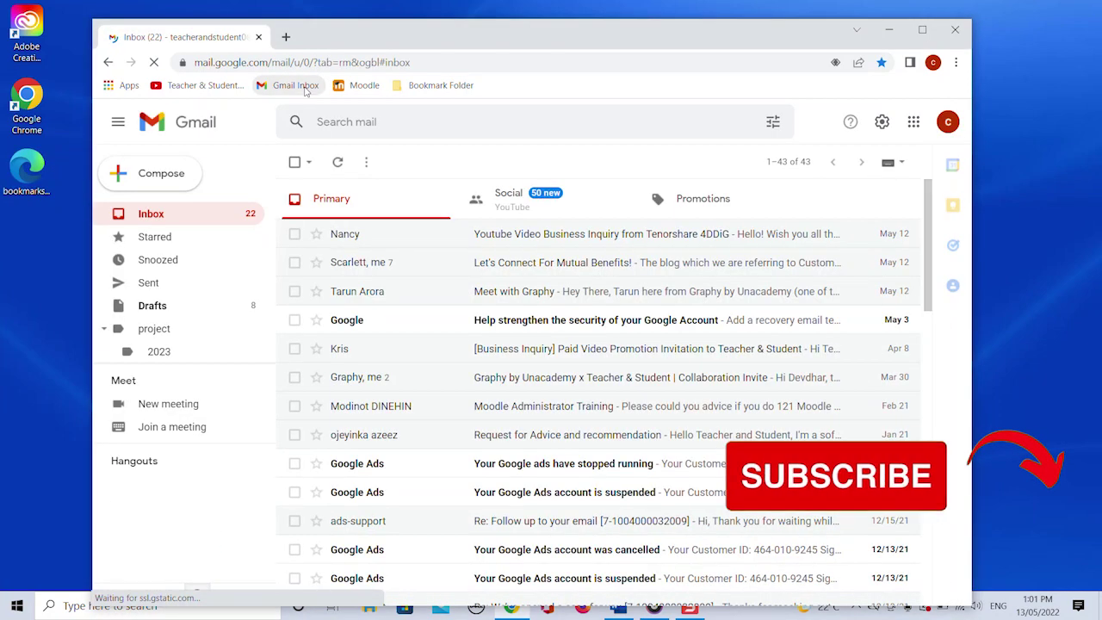
pyautogui.moveTo(351, 36); pyautogui.dragTo(362, 17)
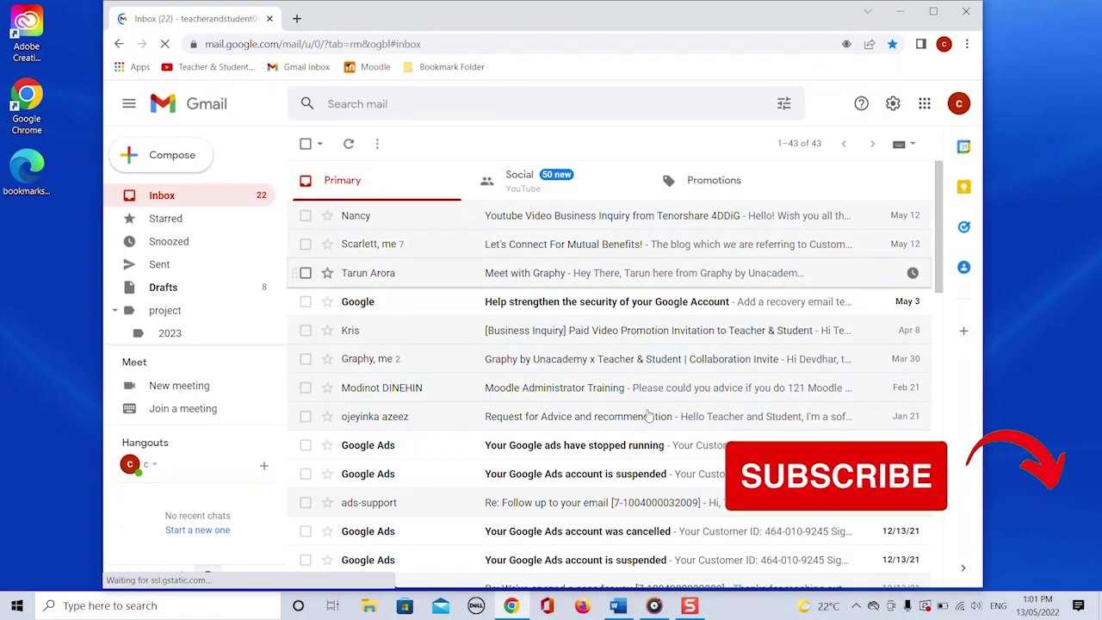
pyautogui.moveTo(983, 310); pyautogui.dragTo(1091, 310)
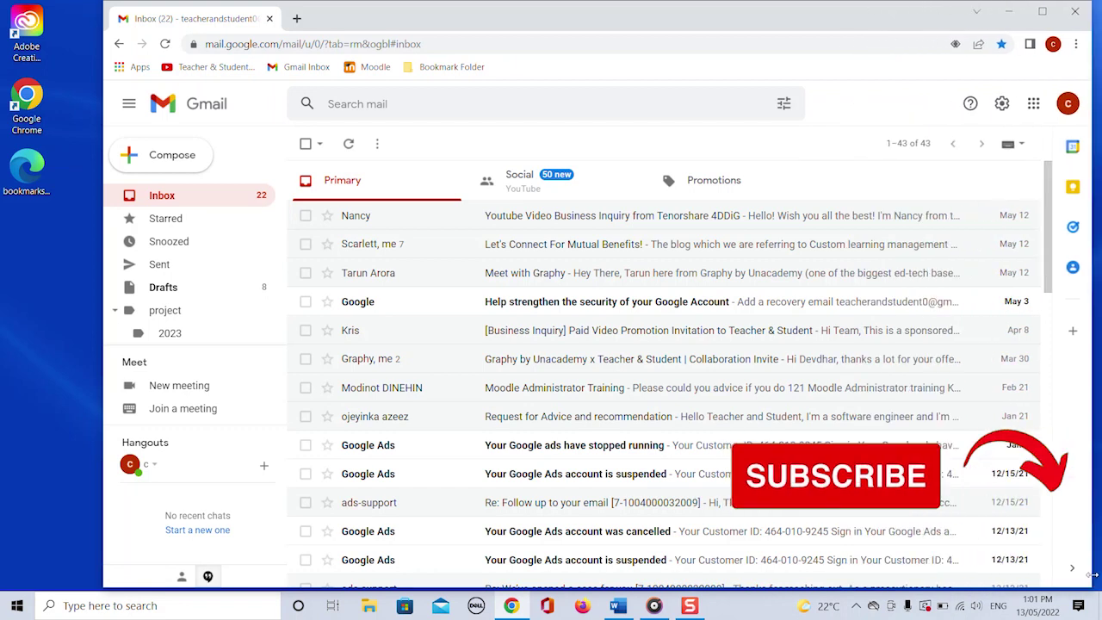
# Start a new email and attach the exported bookmarks_13_05_2022.html file from the desktop
pyautogui.click(186, 163)
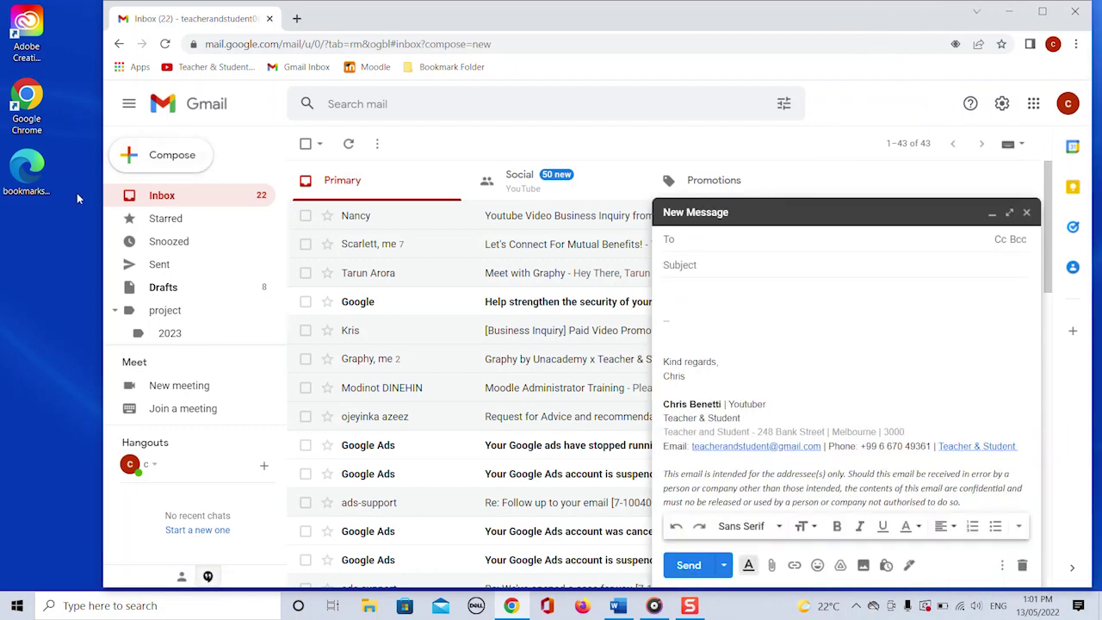
pyautogui.click(30, 183)
pyautogui.moveTo(30, 182); pyautogui.dragTo(718, 371)
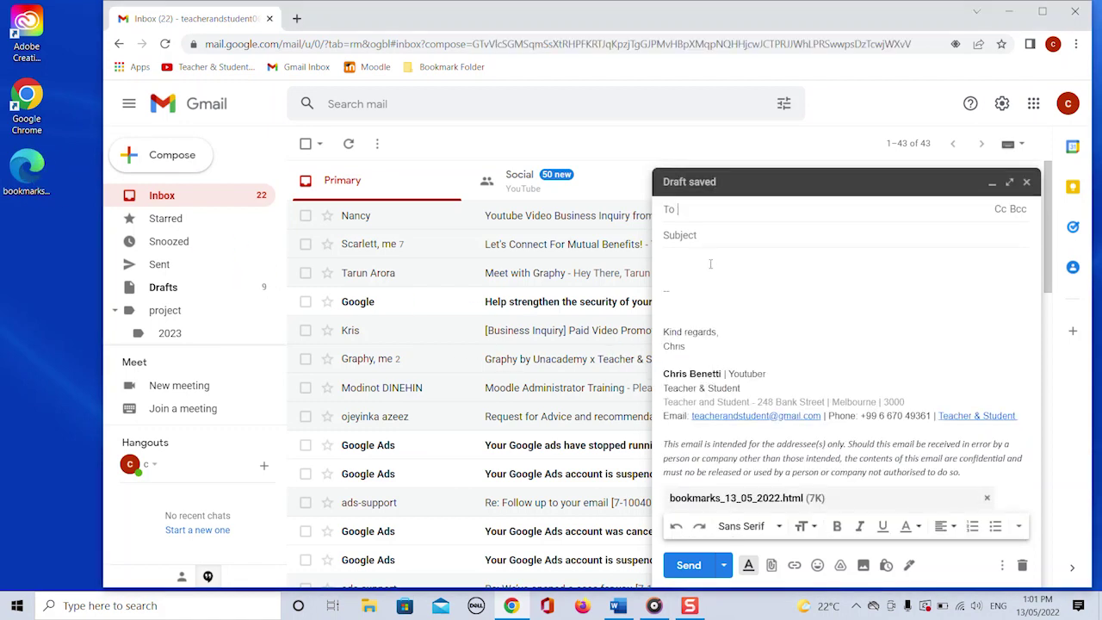
# Give the email the subject "bookmark", fill in the recipient's own e-mail address, and send it
pyautogui.click(693, 237)
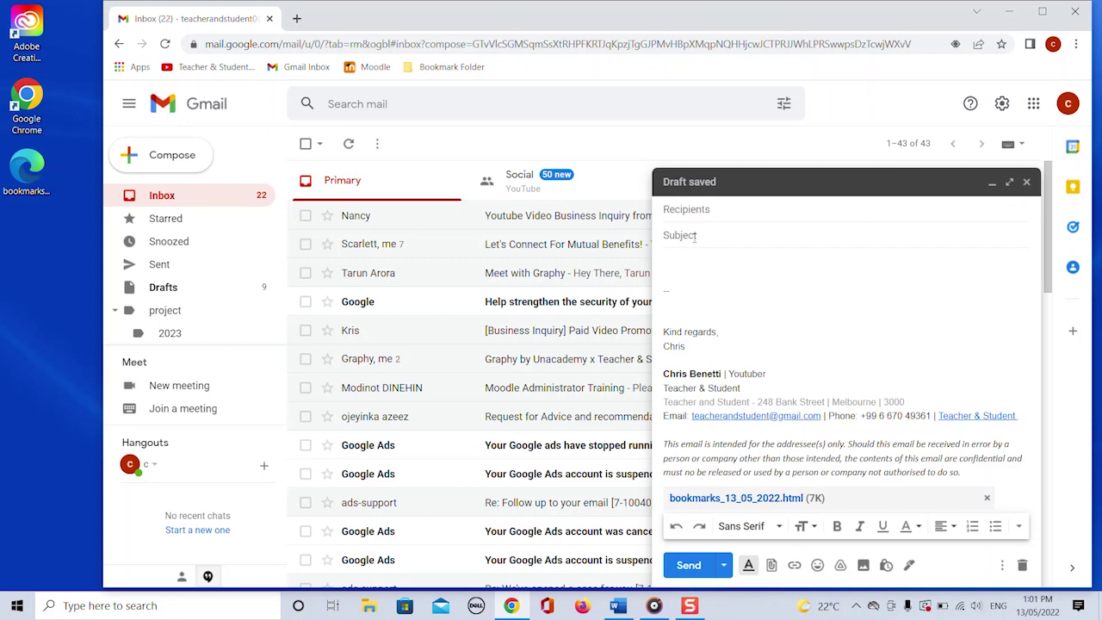
pyautogui.write('bookmark')
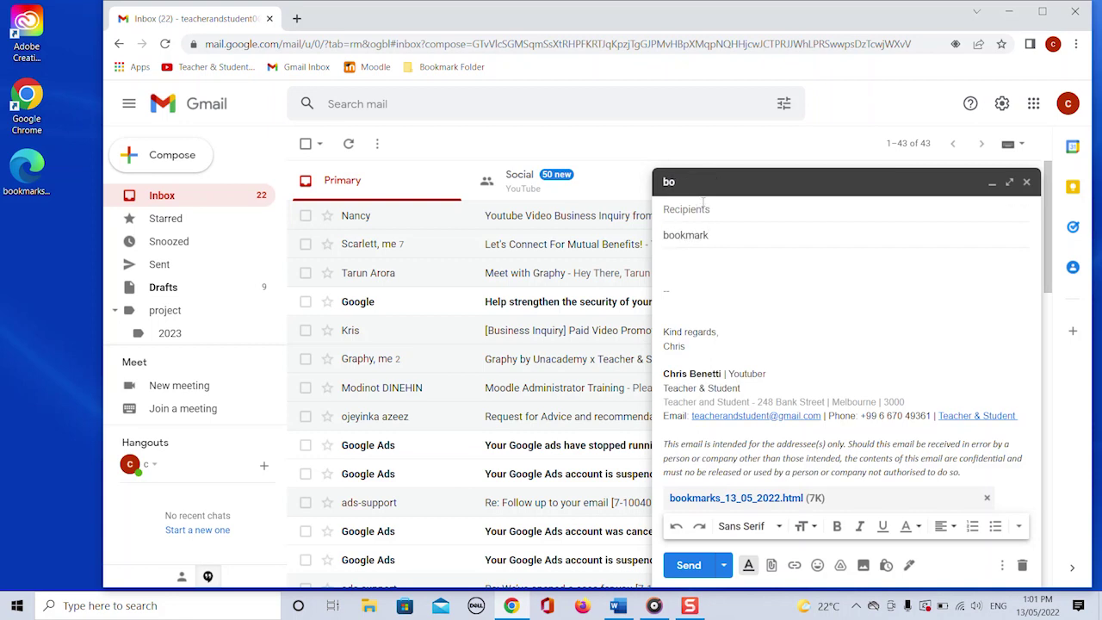
pyautogui.click(704, 206)
pyautogui.write('te')
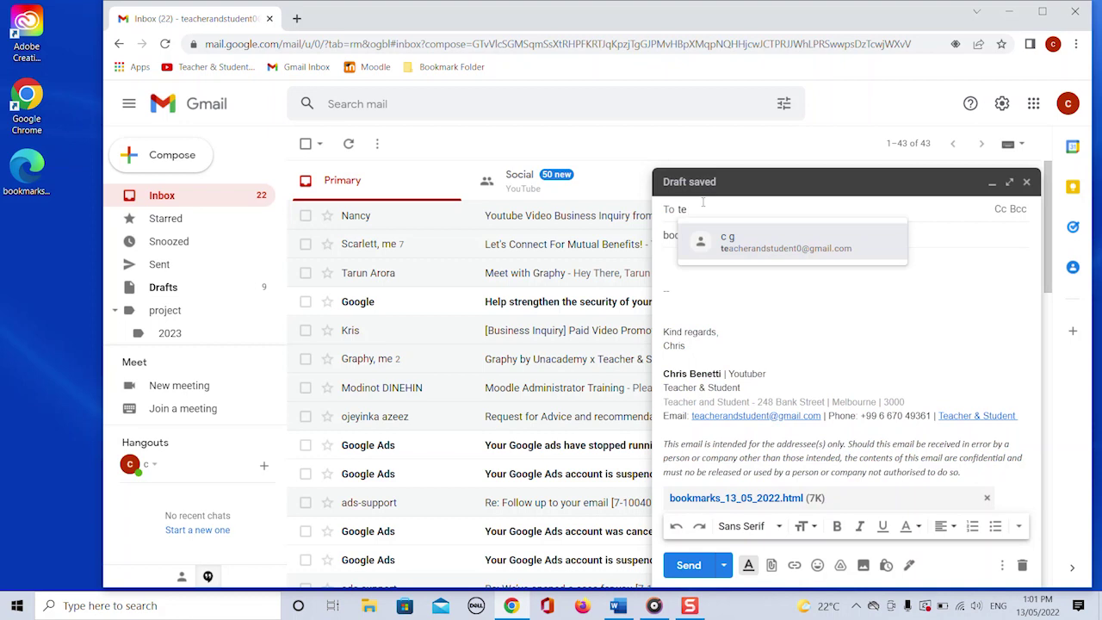
pyautogui.click(730, 245)
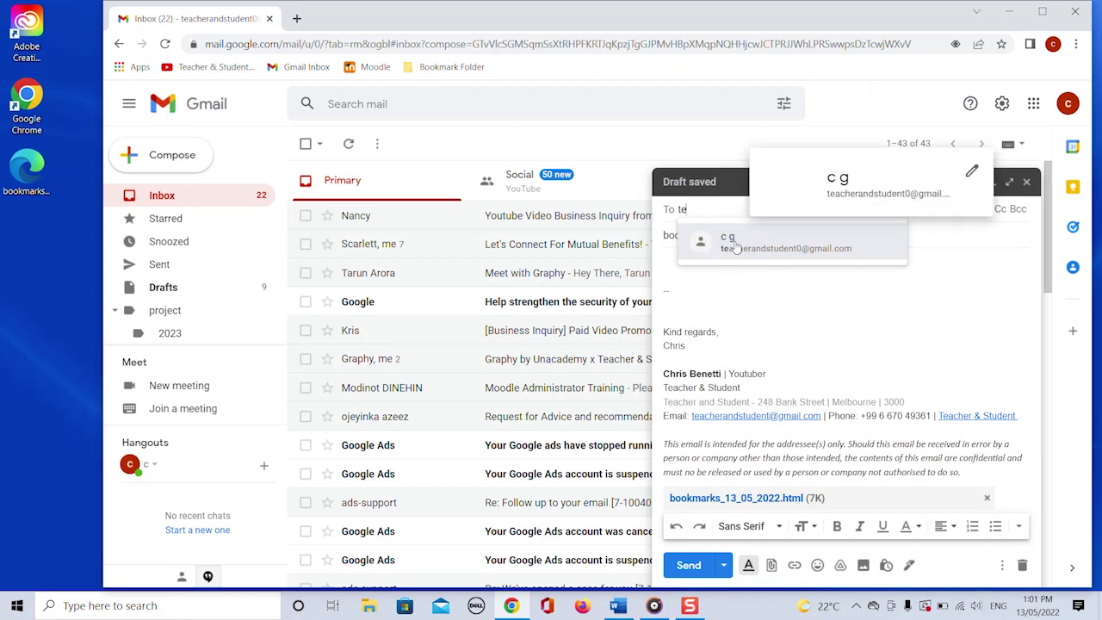
pyautogui.click(688, 565)
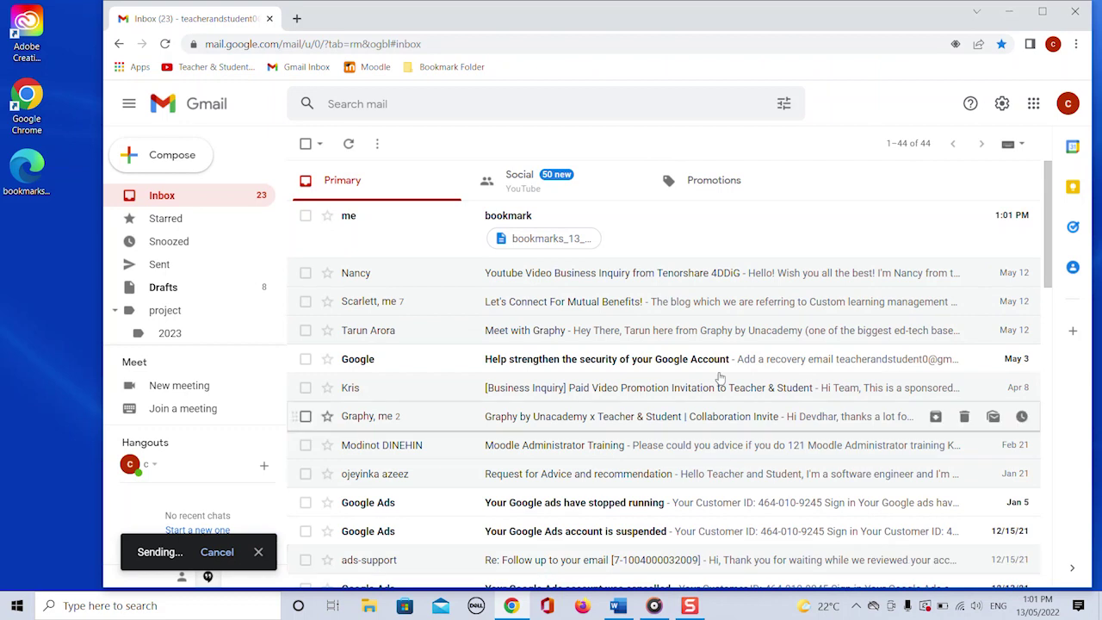
# Open the received "bookmark" email in a maximized window and download its attached bookmarks HTML file
pyautogui.click(656, 224)
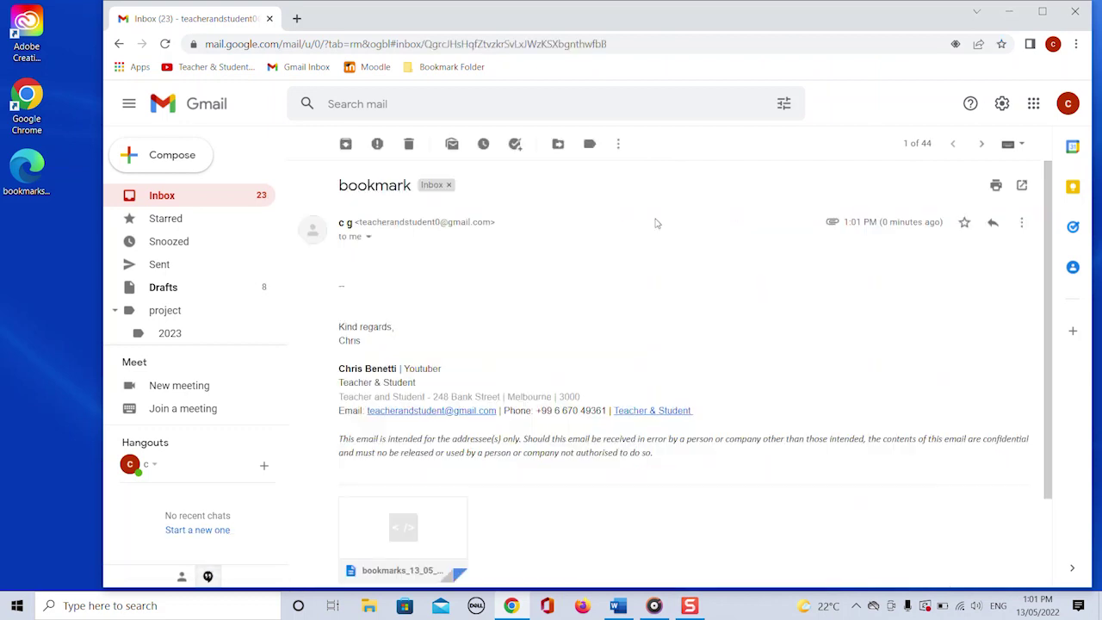
pyautogui.click(1041, 11)
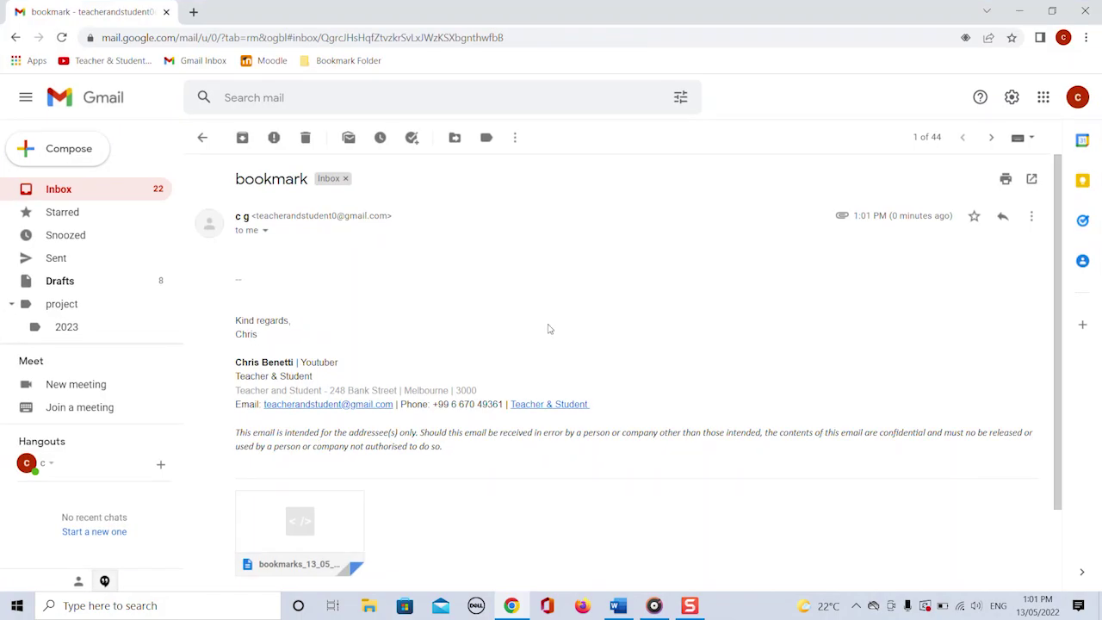
pyautogui.moveTo(288, 542)
pyautogui.click(269, 558)
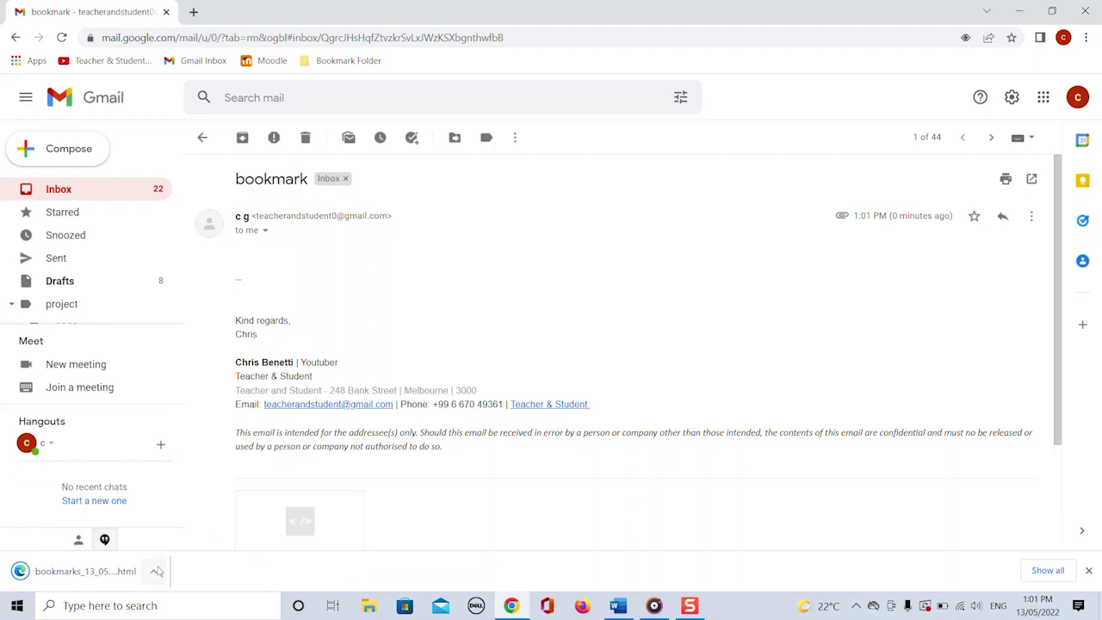
# Show the downloaded bookmarks file in its Downloads folder, and minimize the folder window after checking it
pyautogui.click(154, 573)
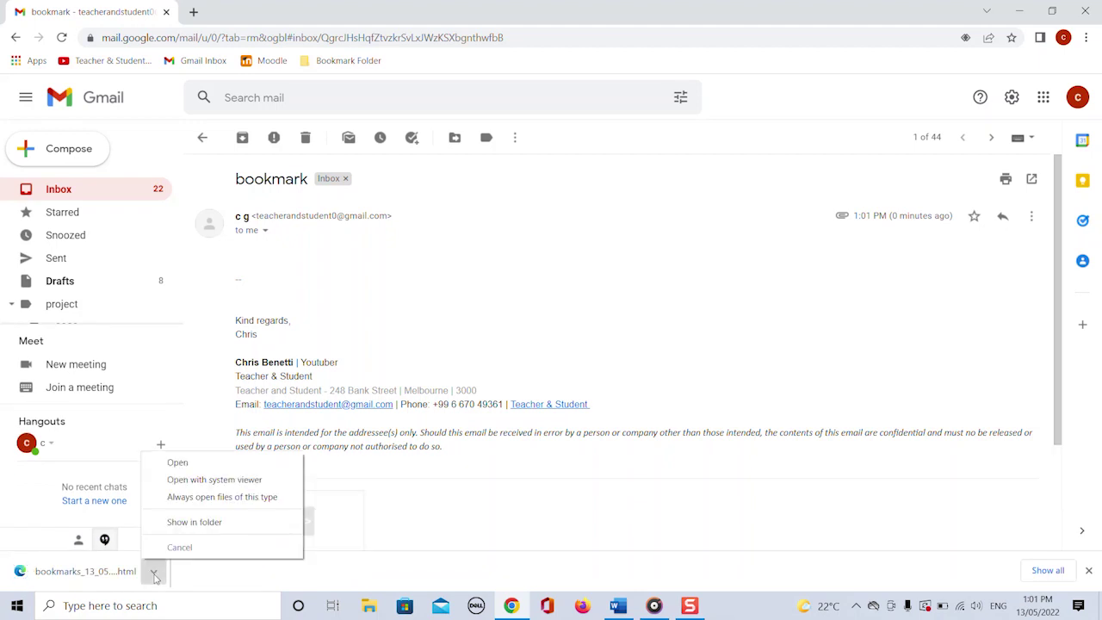
pyautogui.click(205, 525)
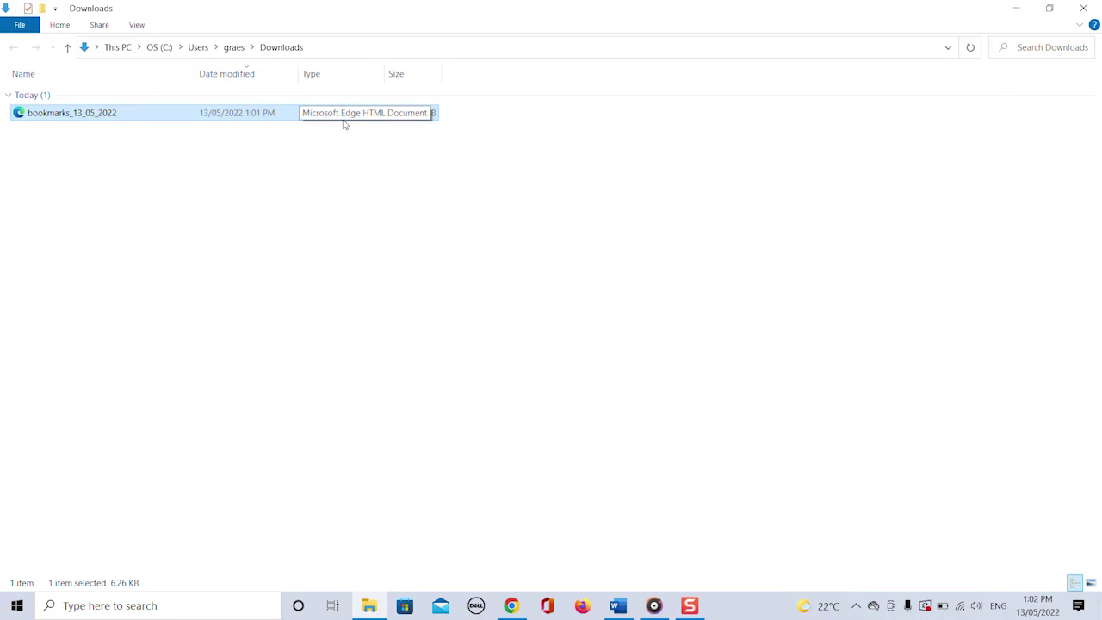
pyautogui.click(987, 531)
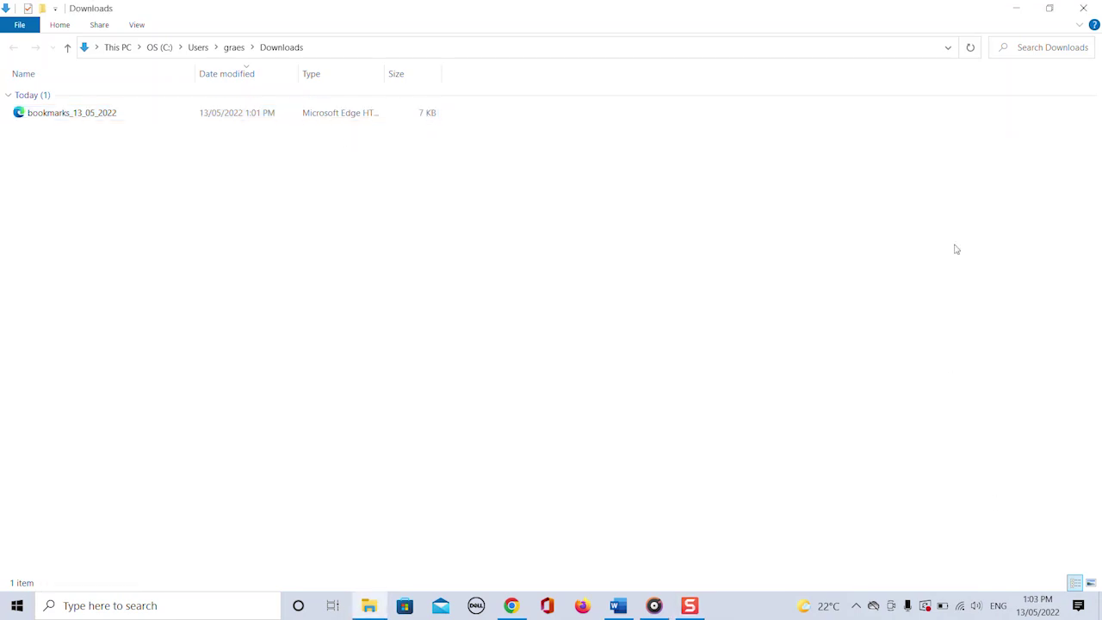
pyautogui.click(1016, 11)
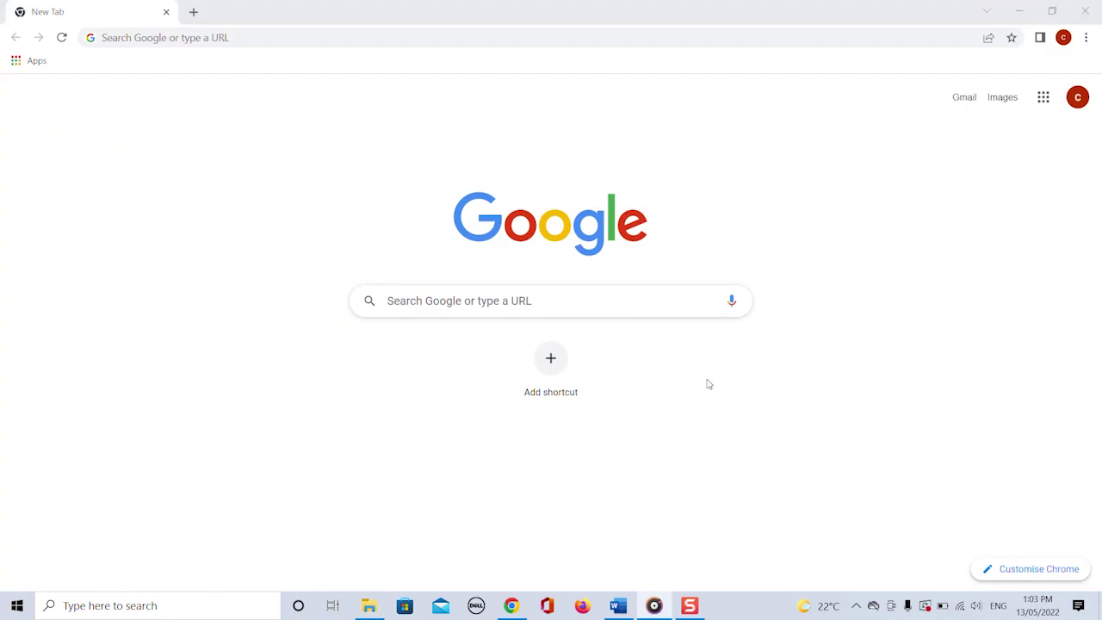
# Open the Bookmark manager in the browser that has an empty bookmarks bar
pyautogui.click(248, 130)
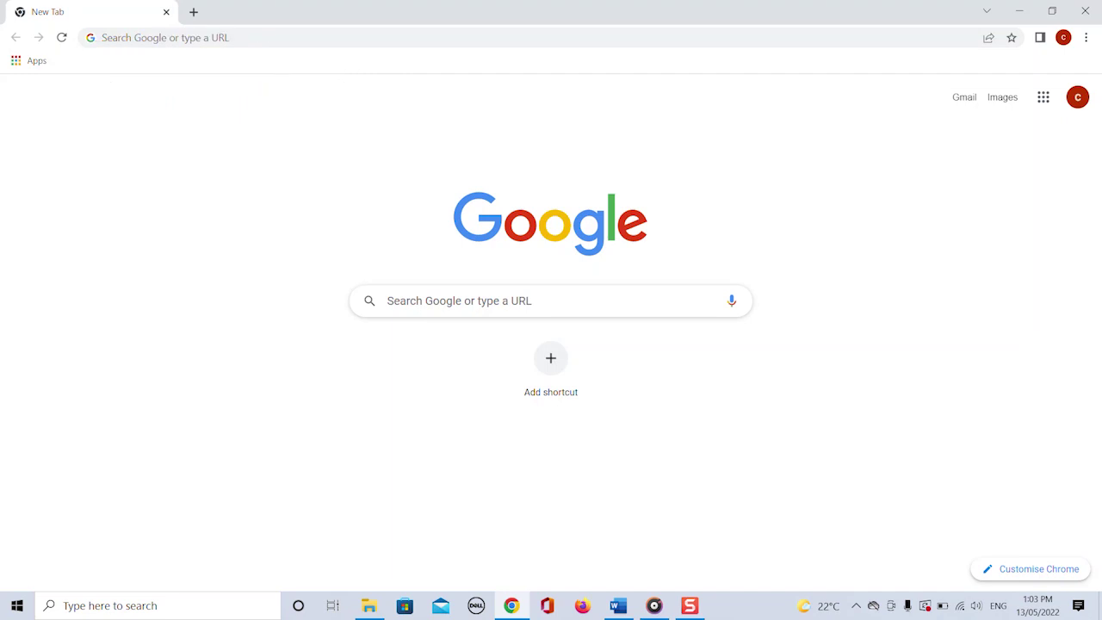
pyautogui.click(1086, 39)
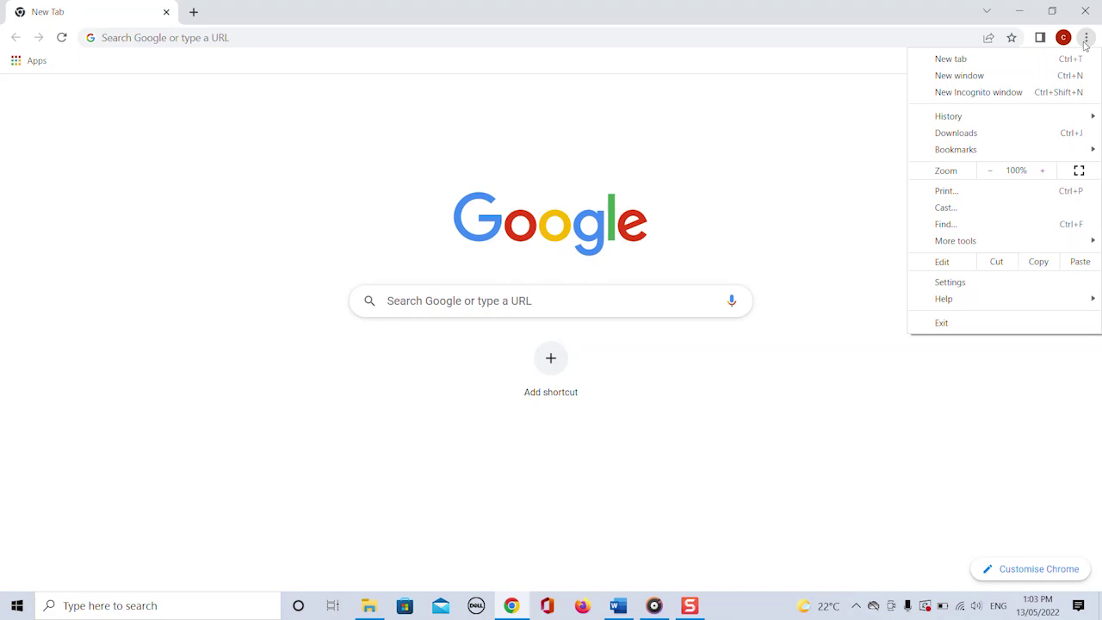
pyautogui.moveTo(974, 149)
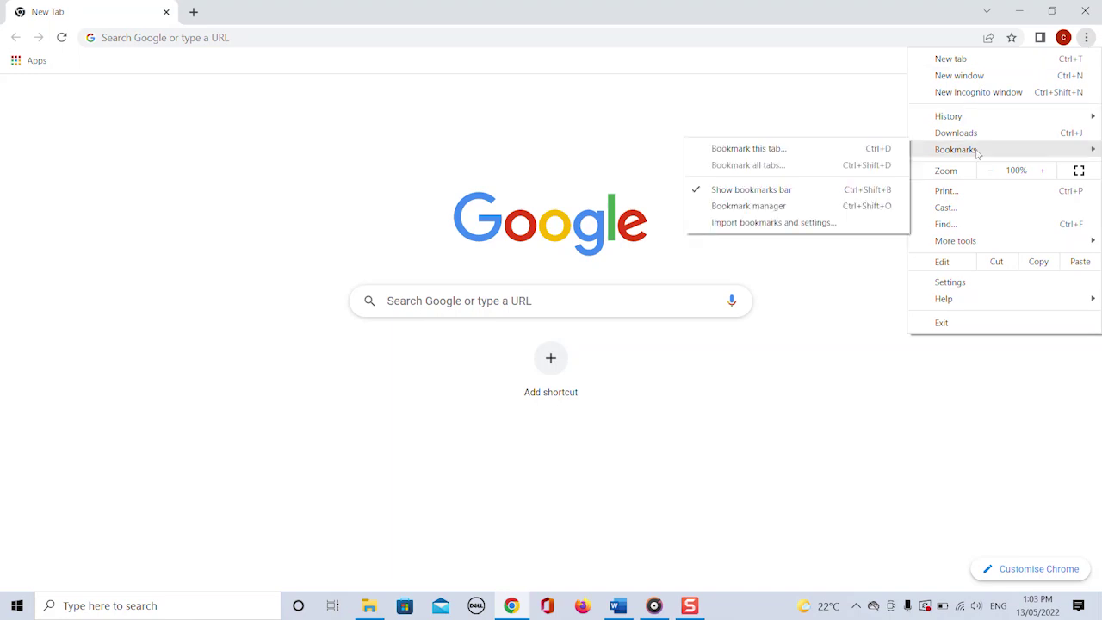
pyautogui.click(779, 207)
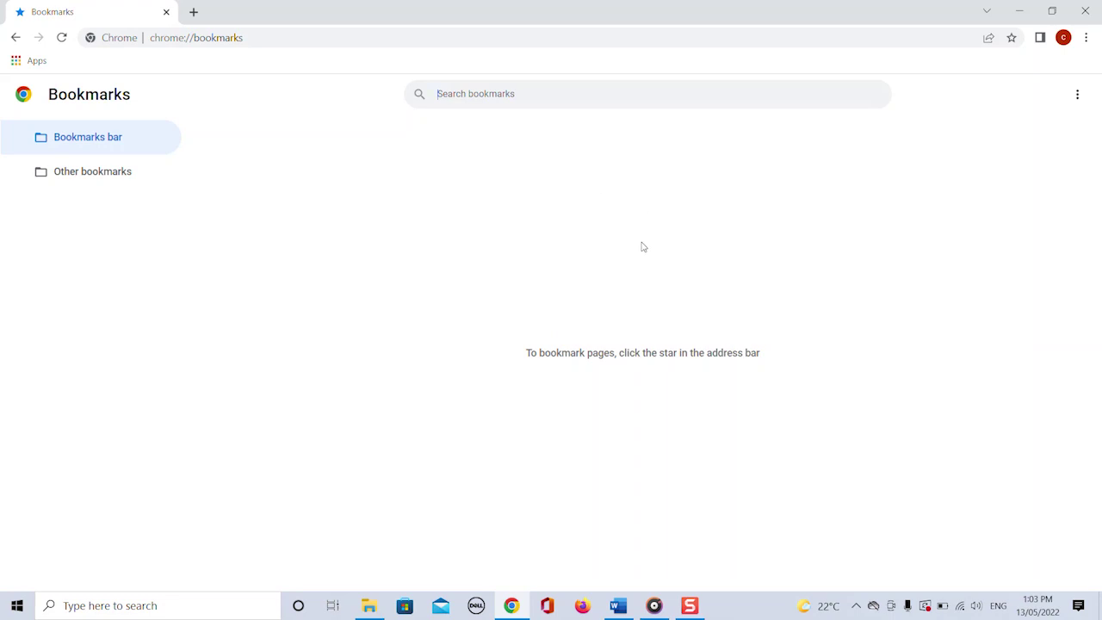
# Import the bookmarks from the bookmarks_13_05_2022 HTML file on the Desktop
pyautogui.click(1076, 96)
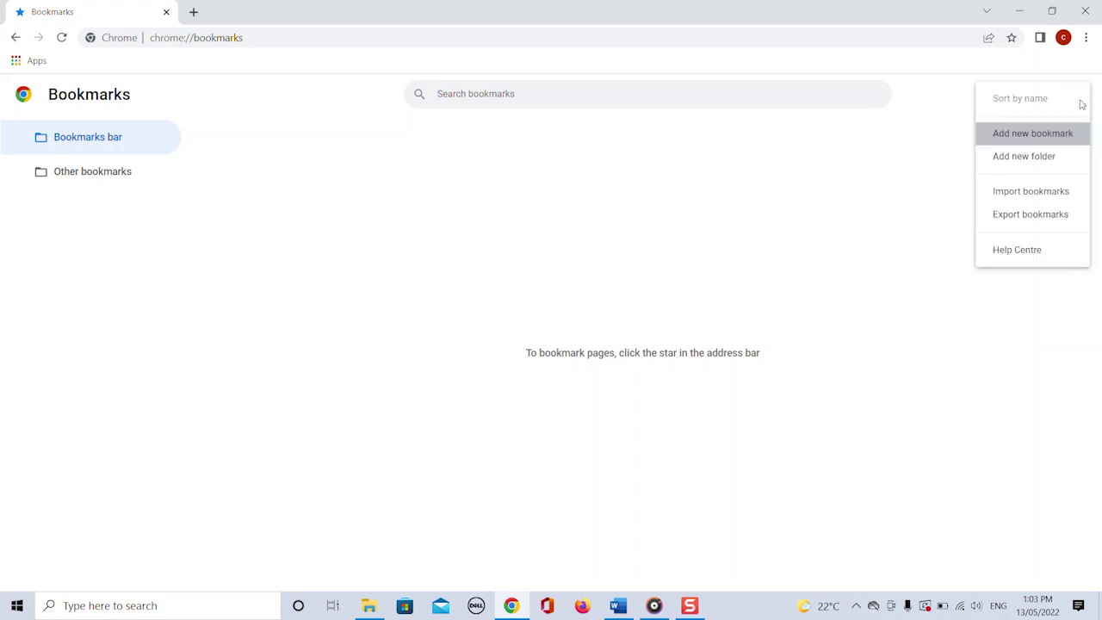
pyautogui.click(1043, 195)
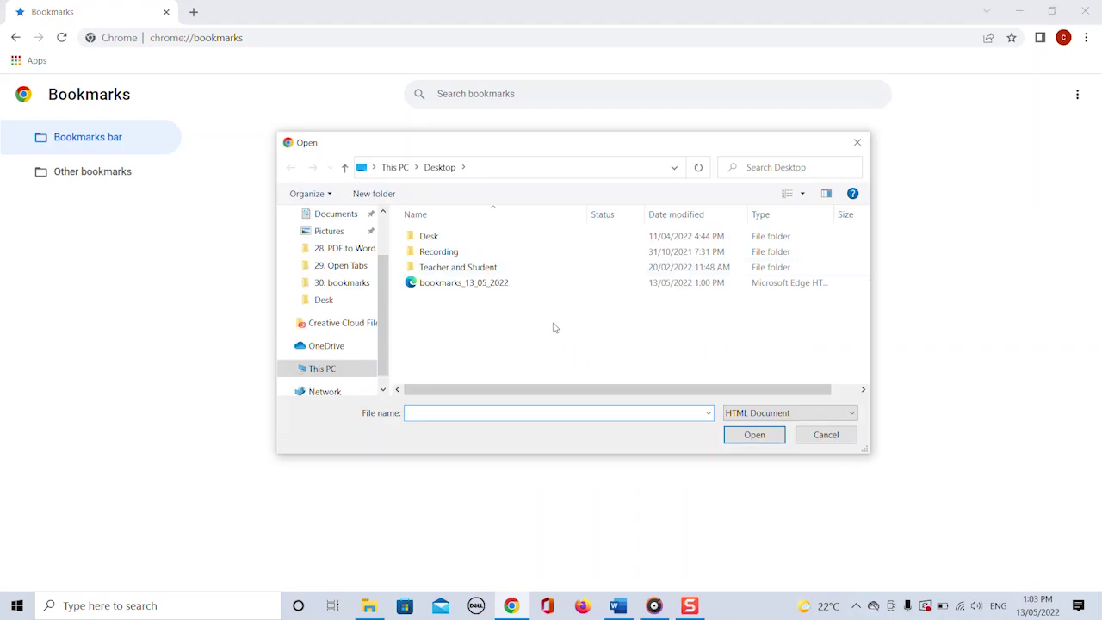
pyautogui.click(468, 285)
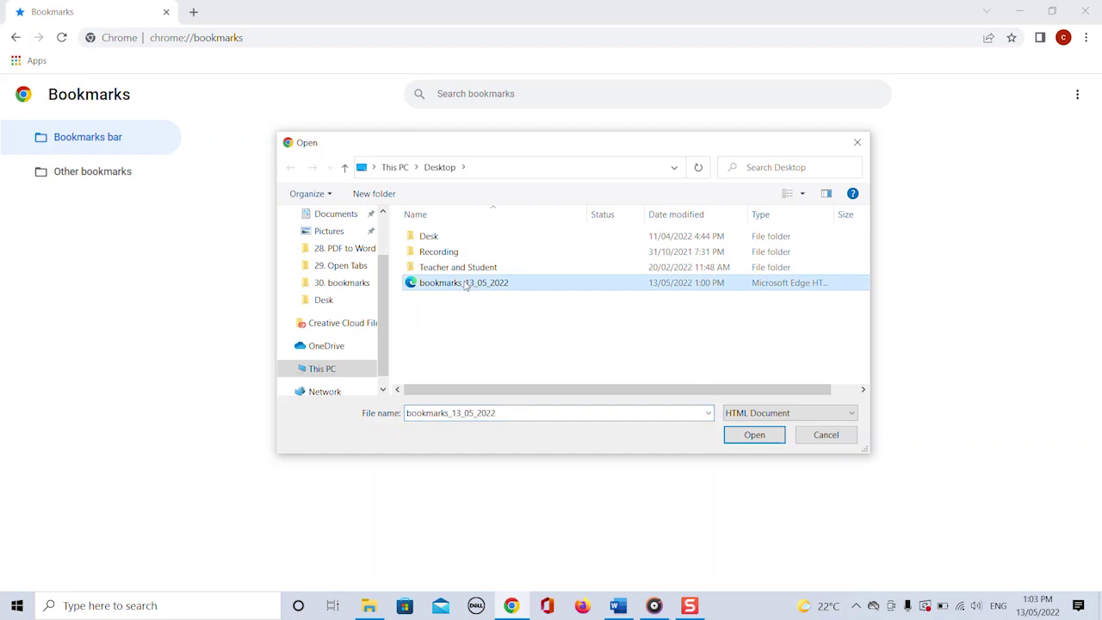
pyautogui.click(755, 438)
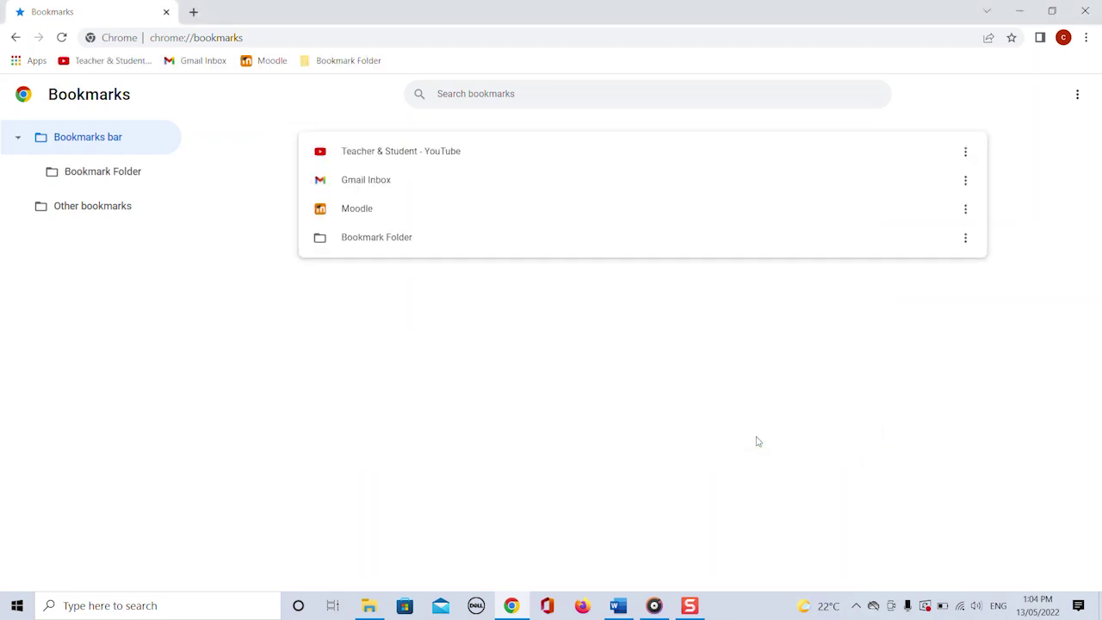